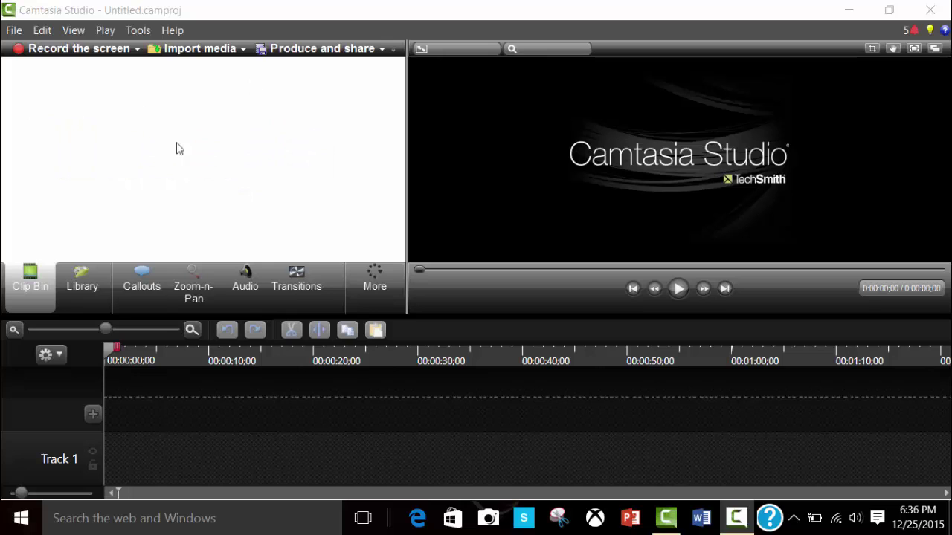
Step: Add a callout to the start of Track 1 and change its shape to the plain text callout
click(163, 296)
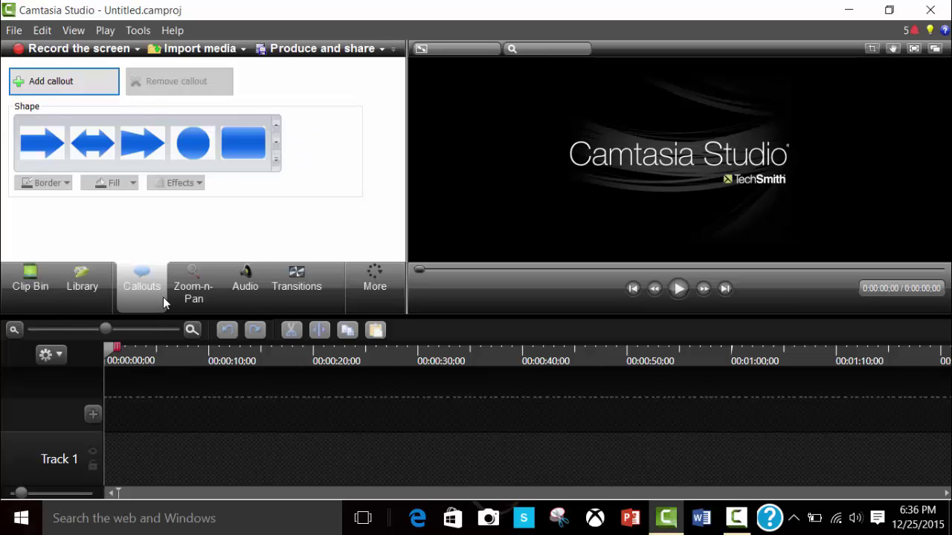
click(69, 94)
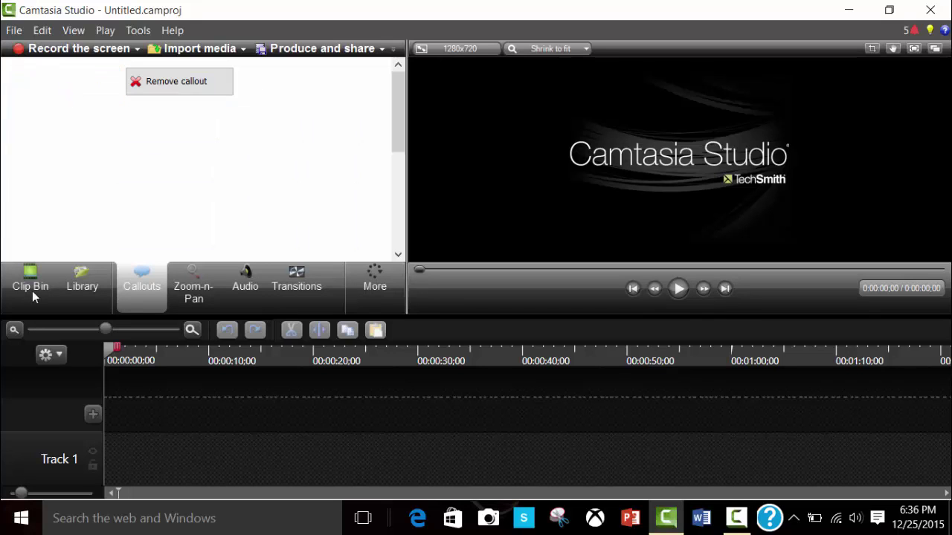
click(138, 438)
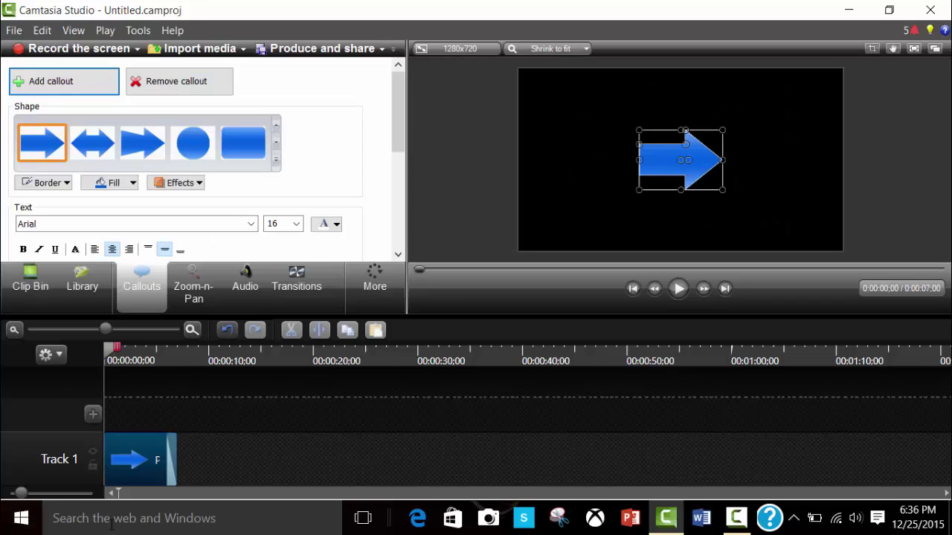
click(276, 161)
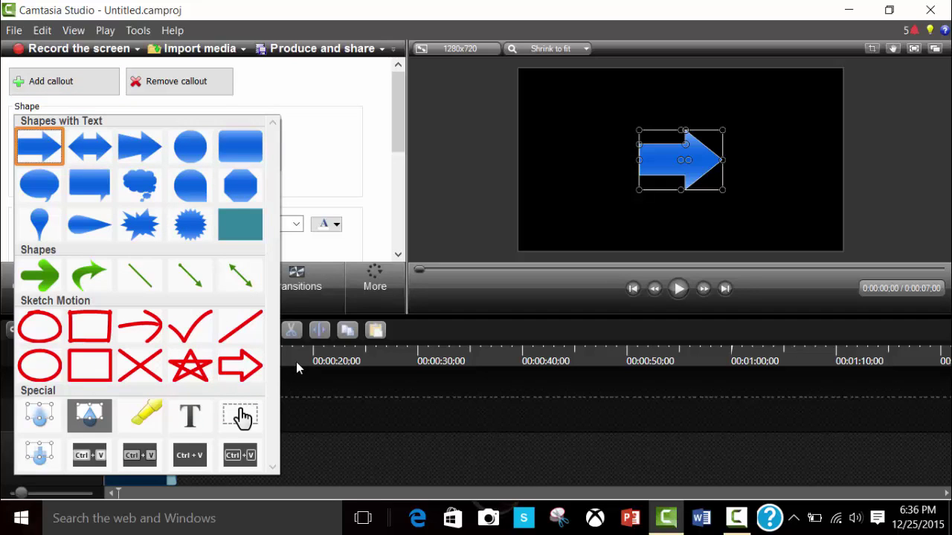
click(184, 417)
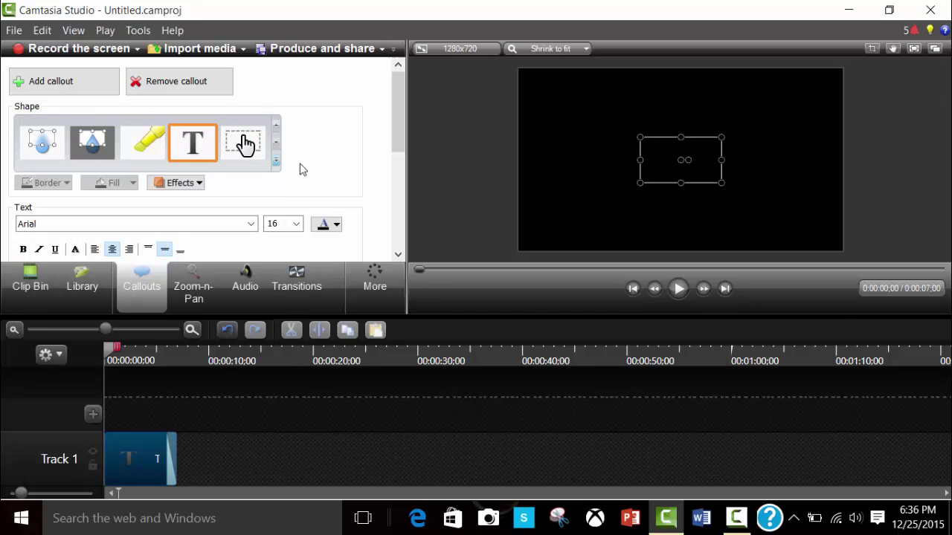
Step: Enter "Example" as the callout's text and colour it white
drag(401, 96, 393, 155)
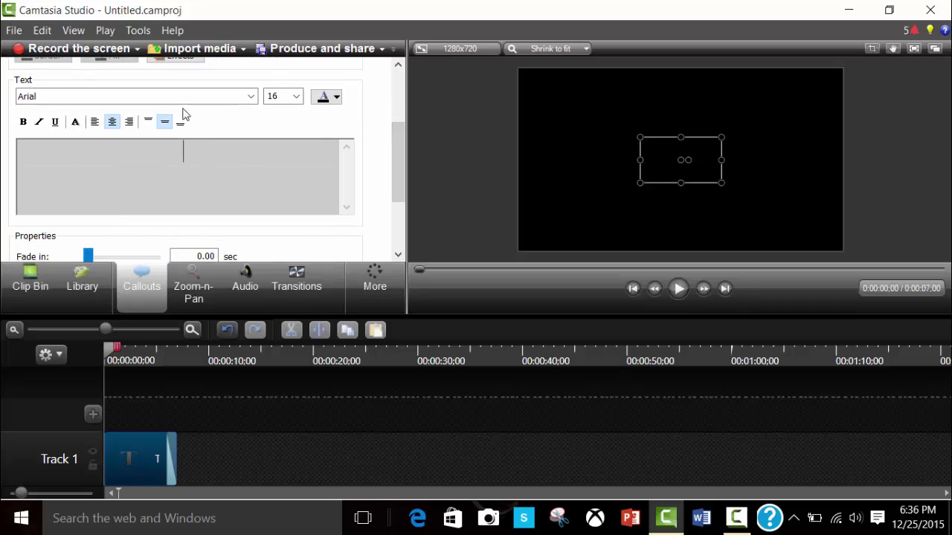
text(Example)
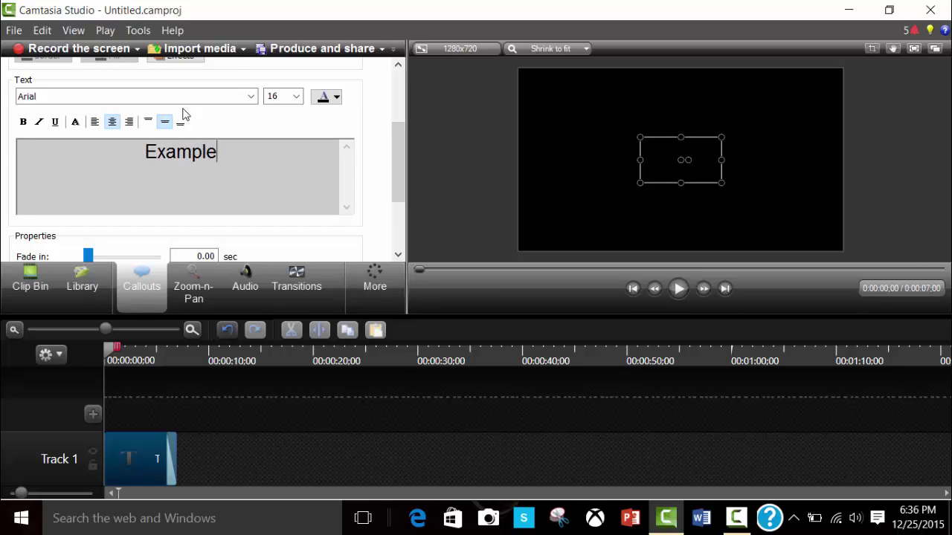
double_click(669, 157)
click(320, 98)
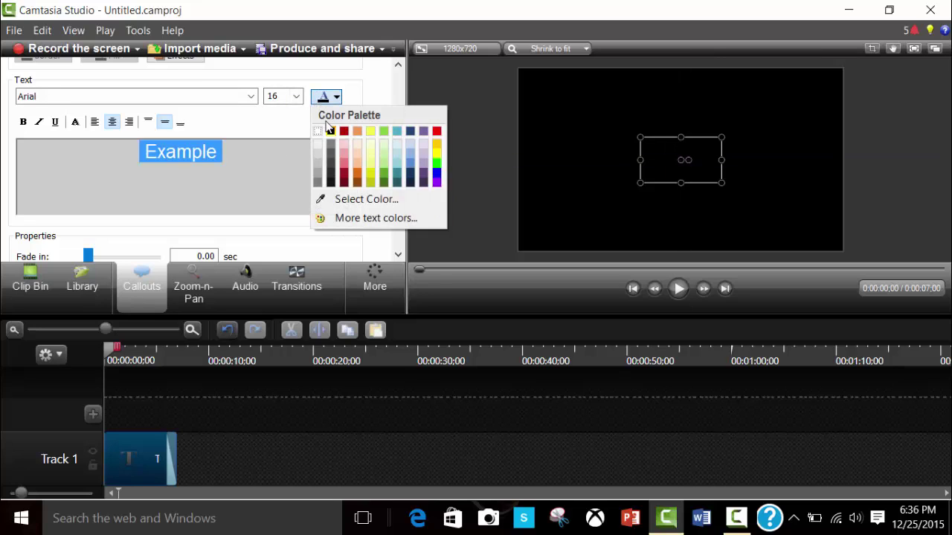
click(318, 134)
Step: Set the callout text size to 72 and widen its box on the canvas to fit the whole word
click(290, 99)
click(293, 101)
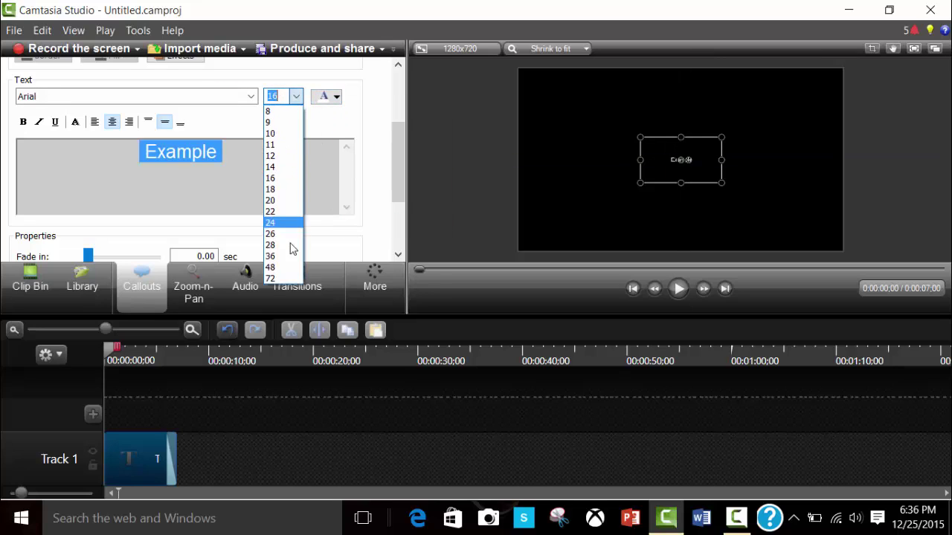
click(282, 270)
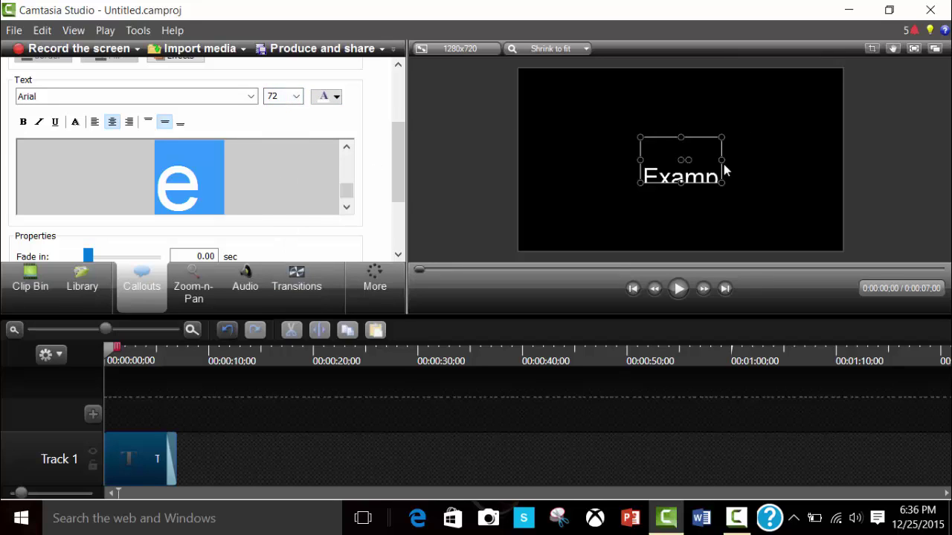
drag(722, 160, 766, 160)
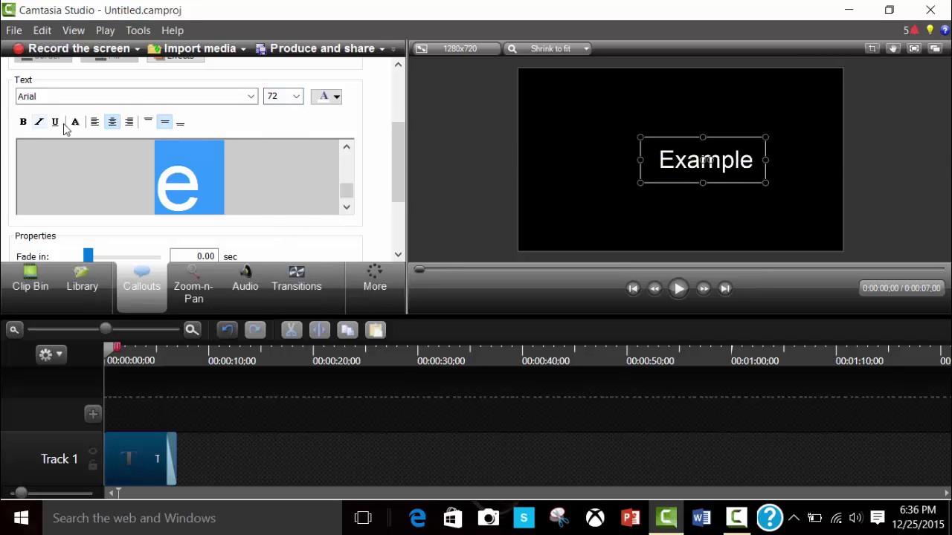
Step: Change the callout font to Berlin Sans FB Demi and shift the text back to the centre of the canvas
click(125, 98)
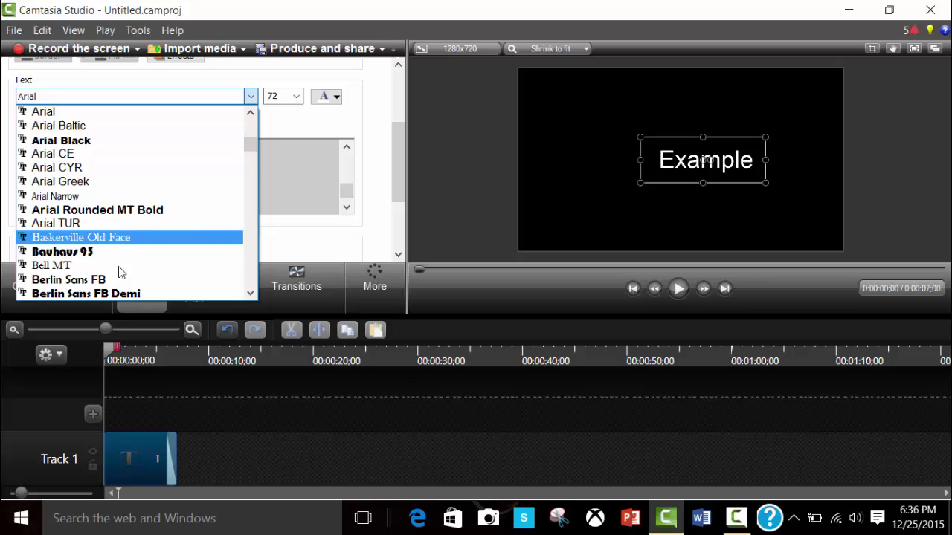
click(126, 293)
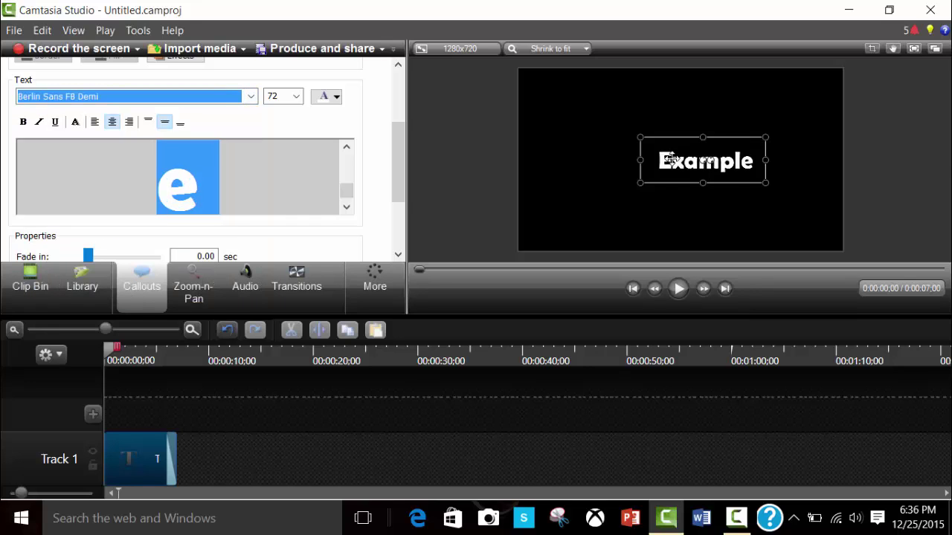
drag(669, 159, 651, 159)
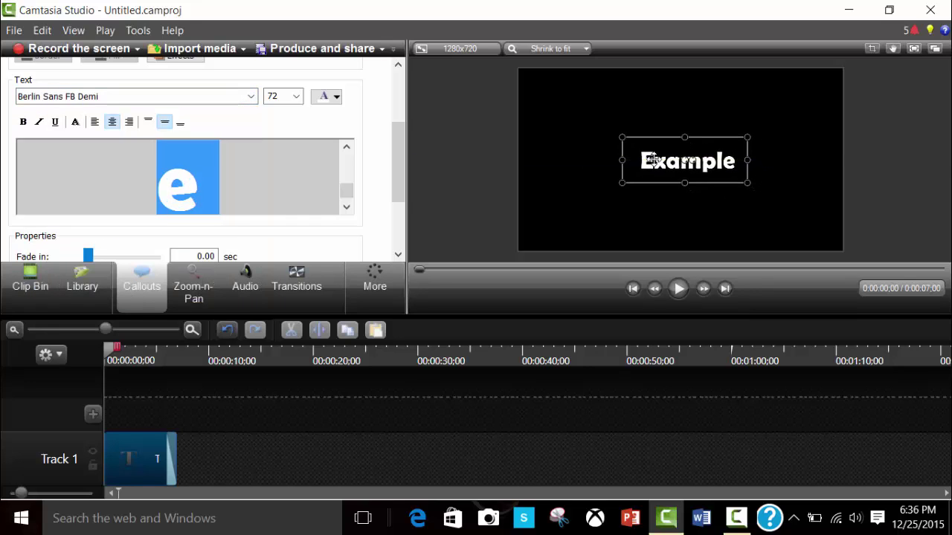
click(480, 151)
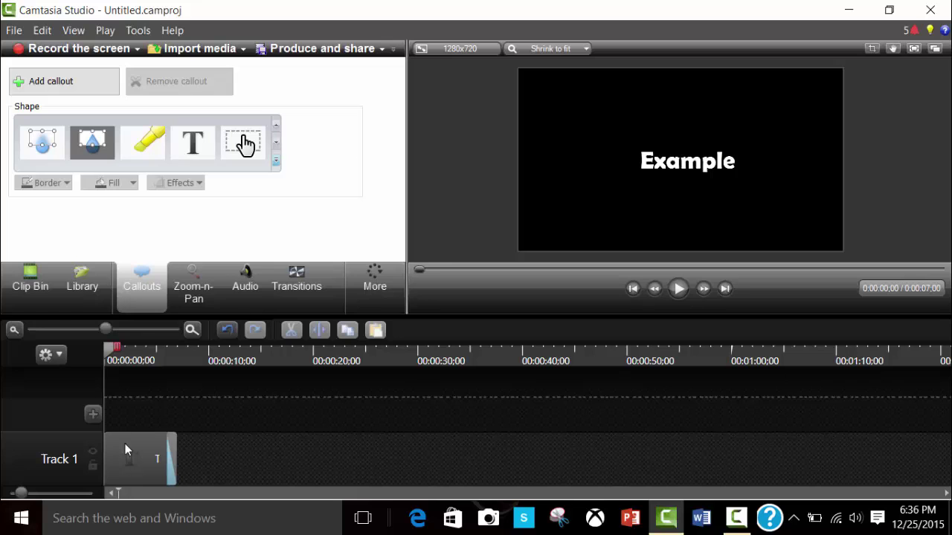
Step: Copy the text callout on Track 1 and paste a duplicate at the same start time on Track 2
click(143, 464)
right_click(144, 463)
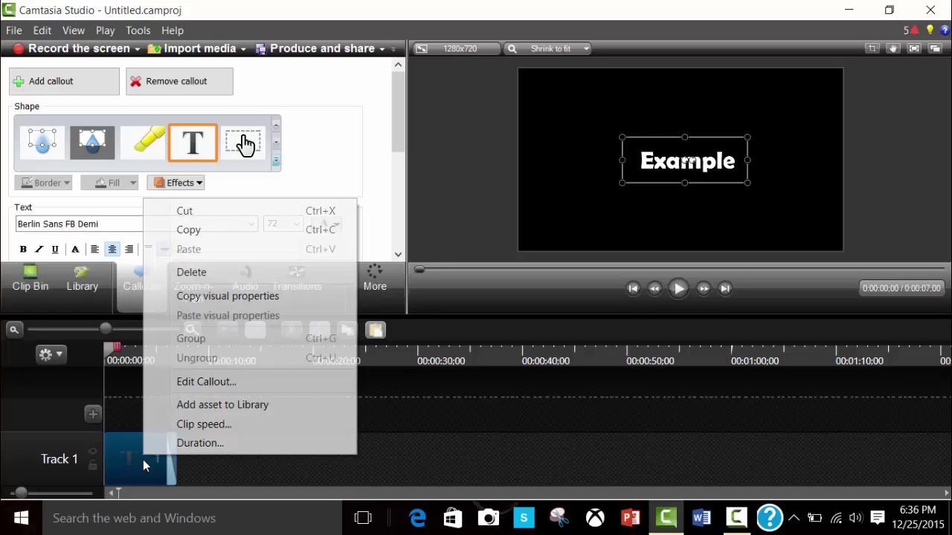
click(186, 231)
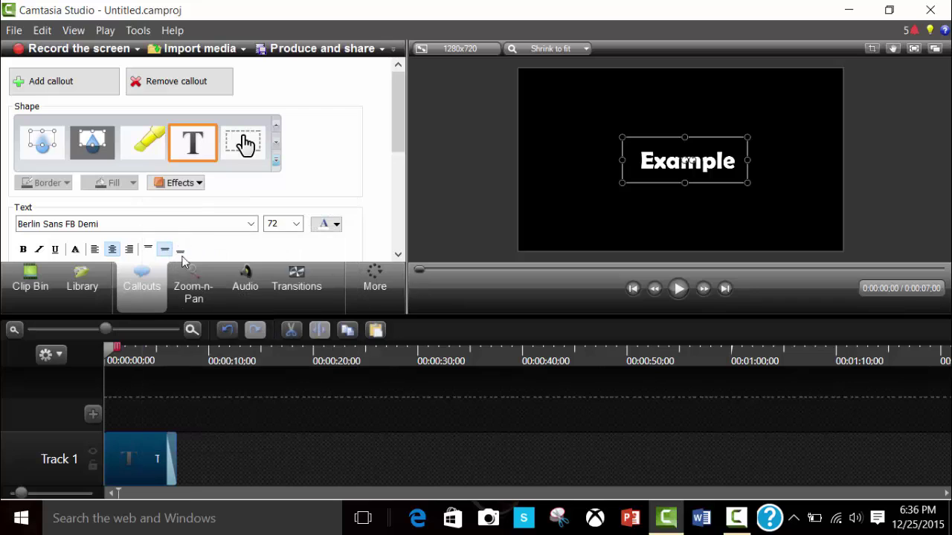
right_click(307, 439)
click(334, 200)
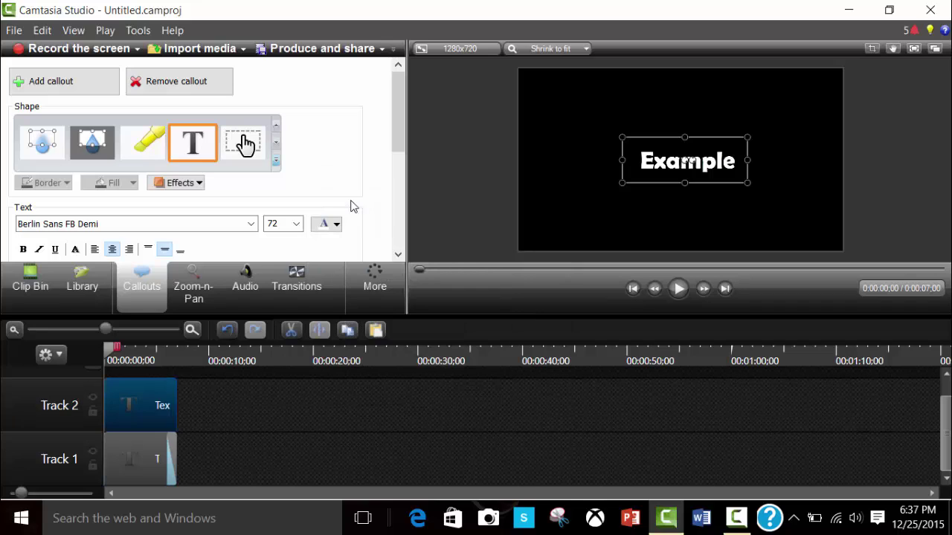
Step: Paste more copies of the text callout at the timeline start until Tracks 1 to 7 each hold one
click(217, 416)
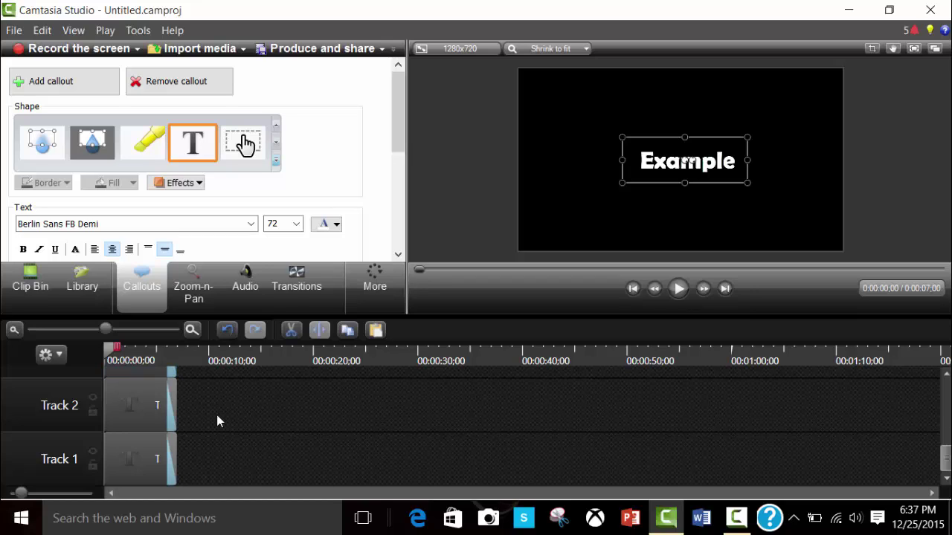
key(ctrl+v)
key(ctrl+v)
key(ctrl+v)
key(ctrl+v)
key(ctrl+v)
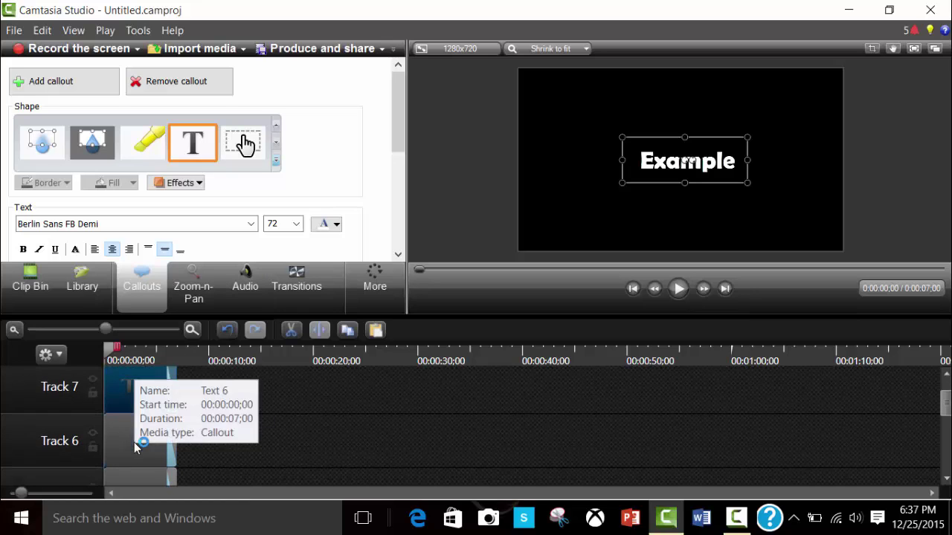
Step: Select the text callouts on all seven tracks and group them into a single clip
scroll(134, 444, down, 4)
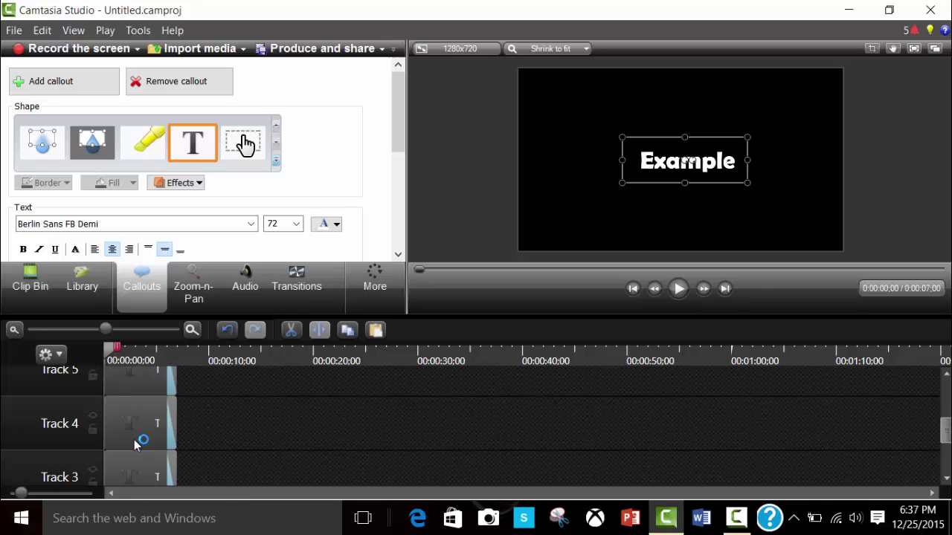
scroll(135, 444, down, 1)
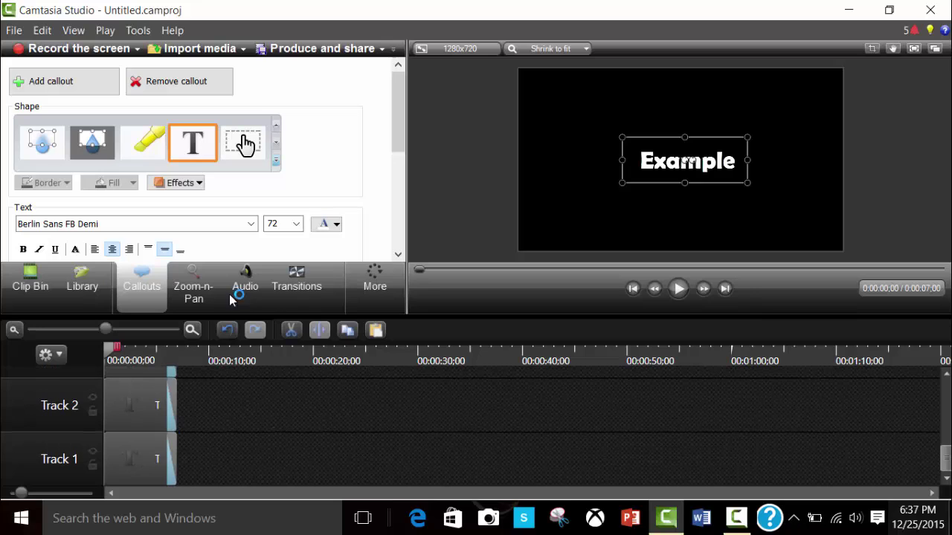
scroll(130, 414, up, 6)
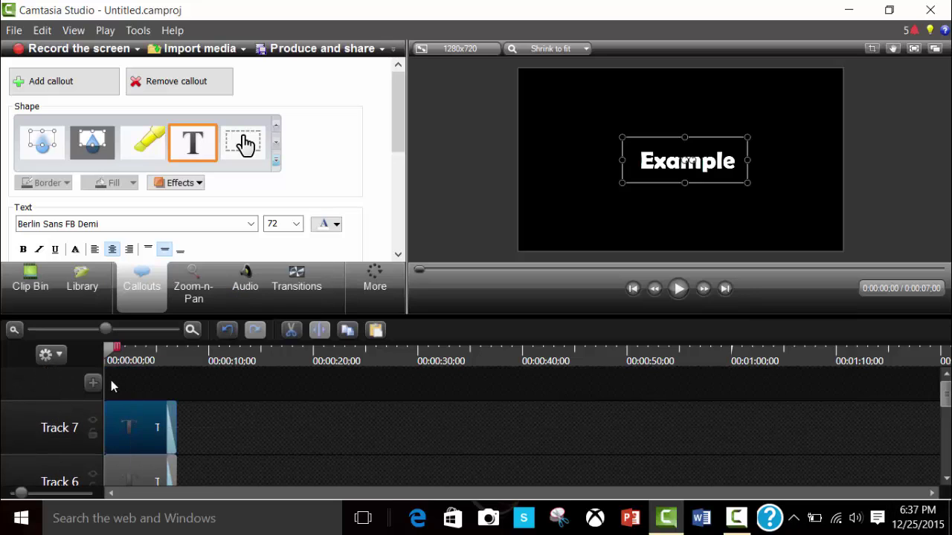
click(154, 388)
drag(110, 377, 184, 486)
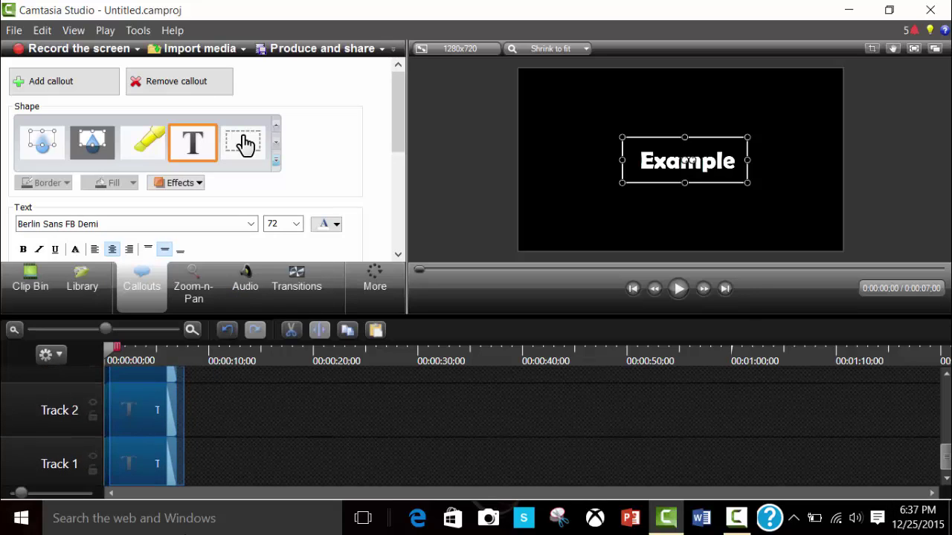
drag(184, 534, 183, 533)
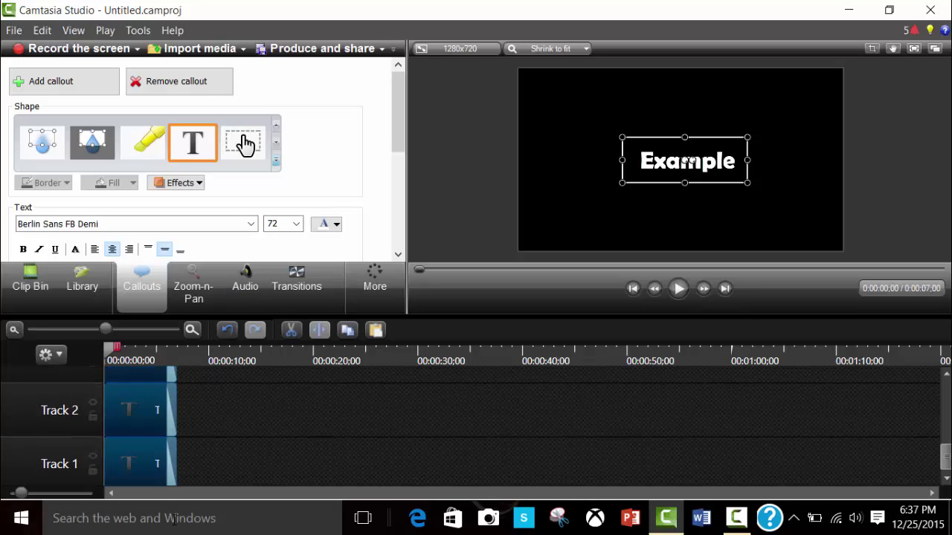
right_click(160, 470)
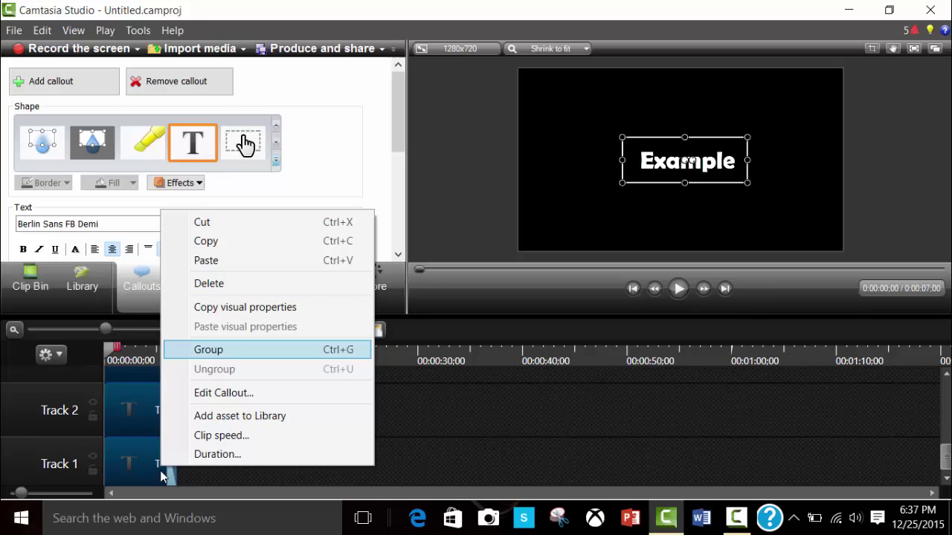
click(209, 350)
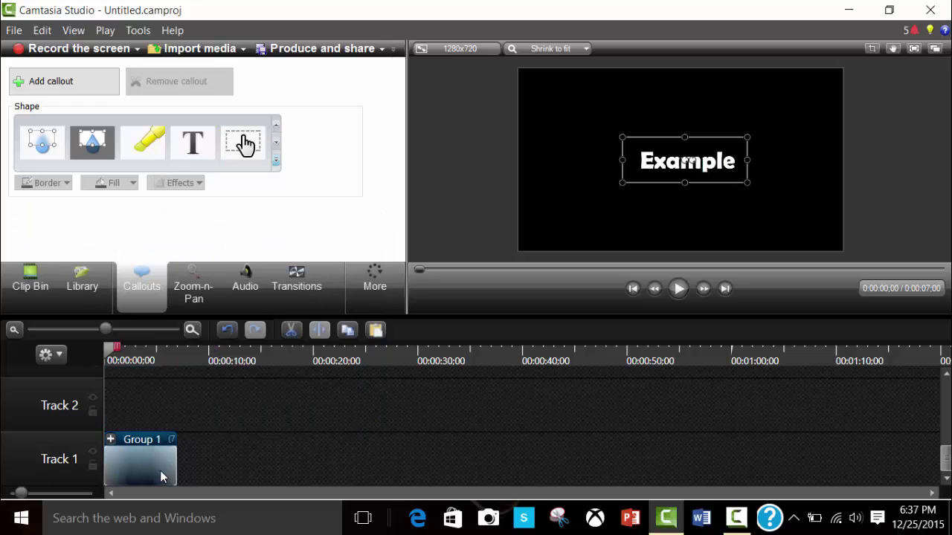
Step: Apply the Random dissolve transition to the start of the group and extend it over nearly the group's full length
key(t)
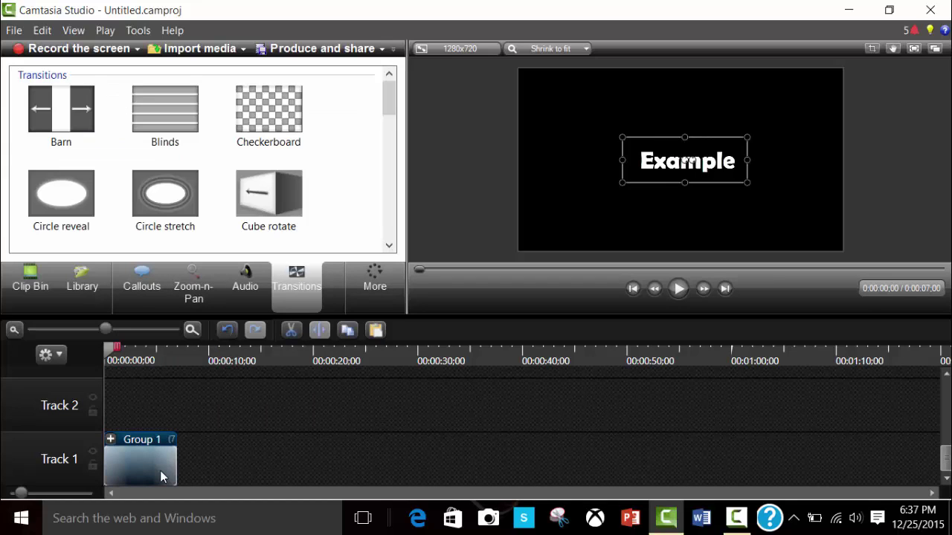
scroll(162, 477, down, 3)
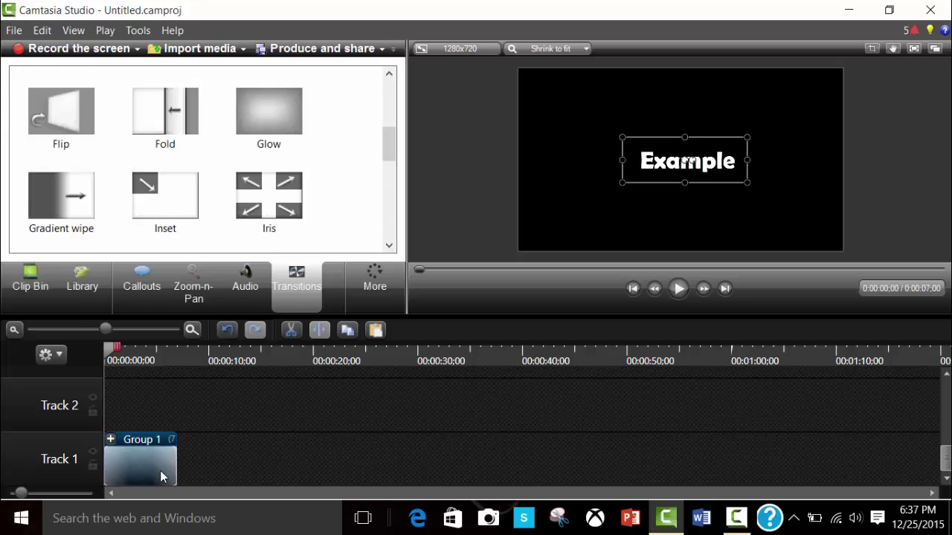
scroll(160, 471, down, 5)
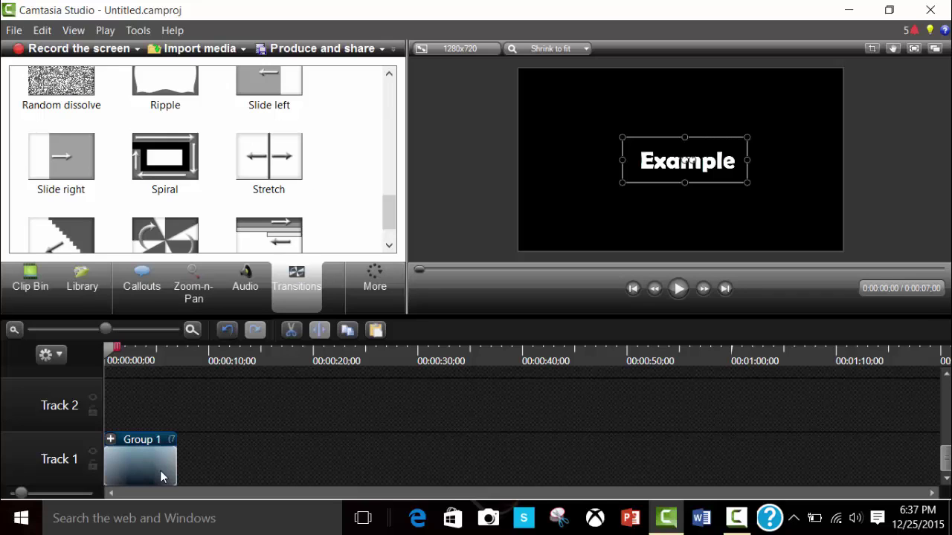
drag(61, 82, 109, 463)
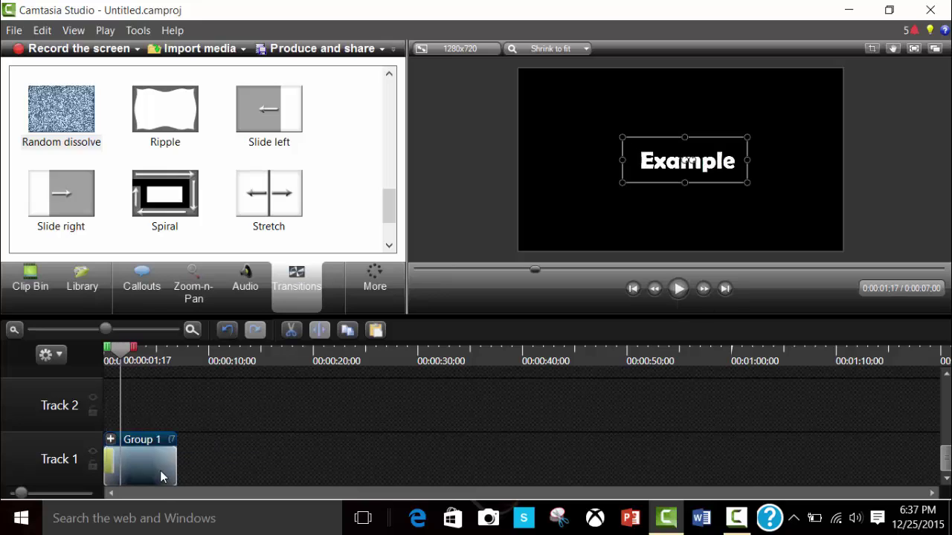
drag(113, 462, 170, 462)
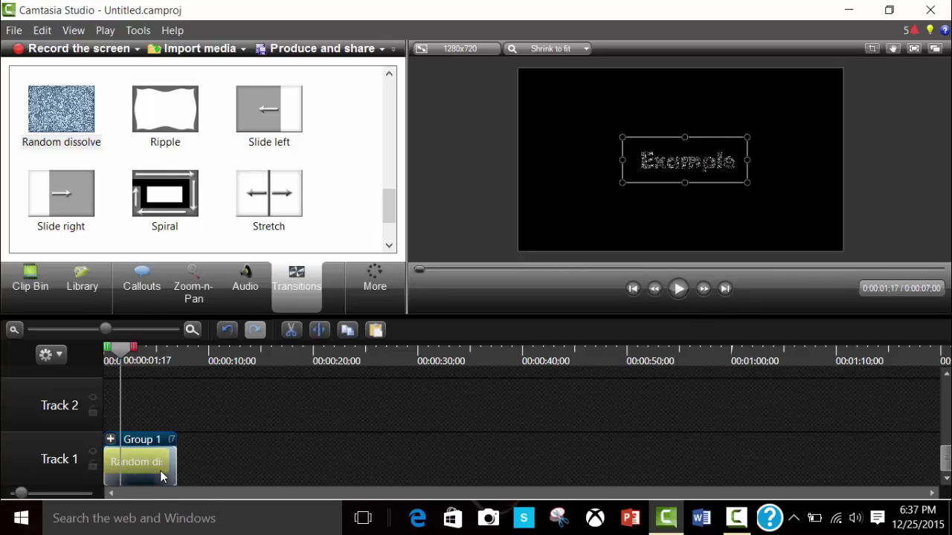
Step: Play the group from its beginning to preview the dissolve effect on the text
double_click(160, 471)
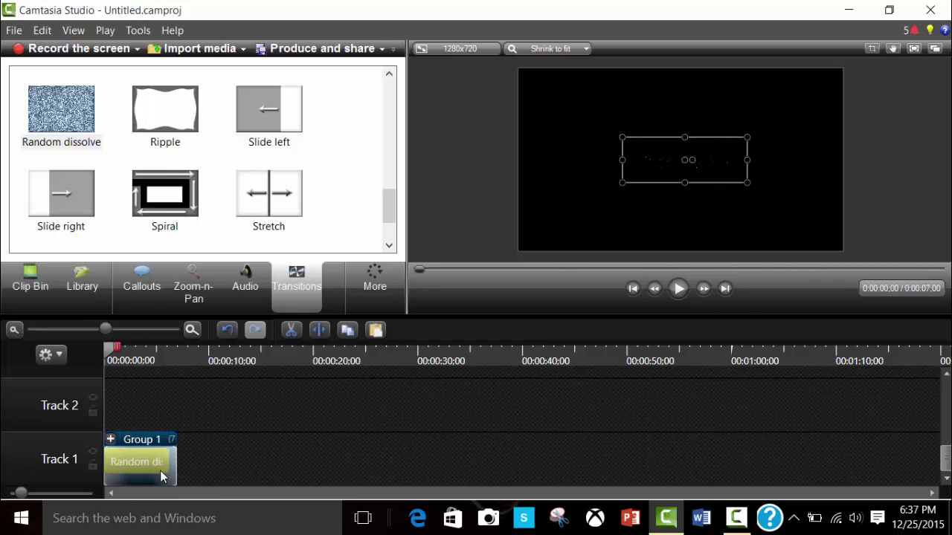
key(space)
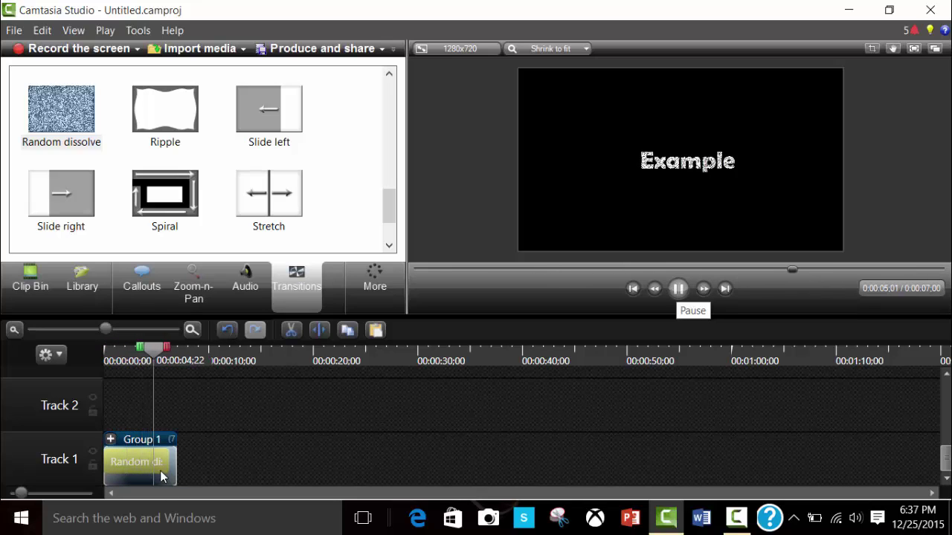
scroll(163, 476, down, 1)
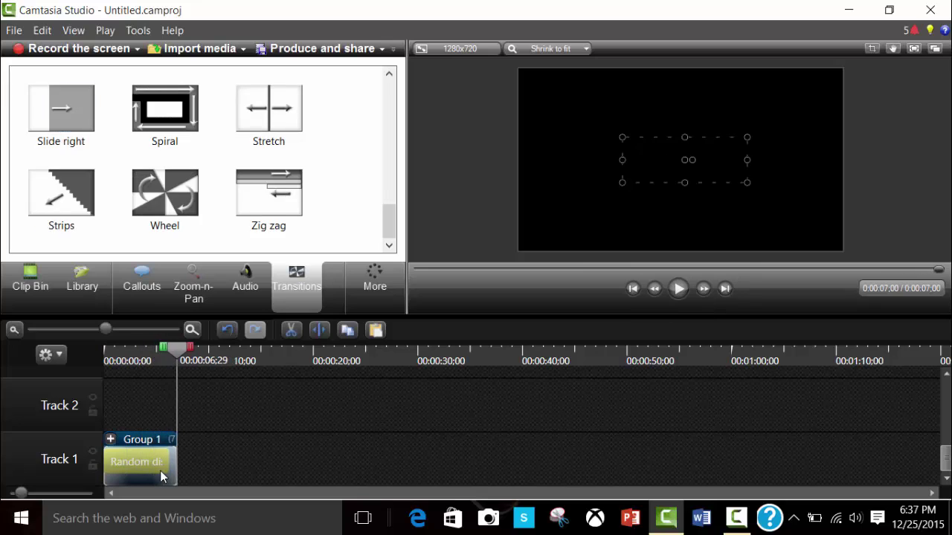
Step: Replace the group's Random dissolve transition with a Ripple transition lasting most of the clip, and play it back
scroll(160, 471, up, 1)
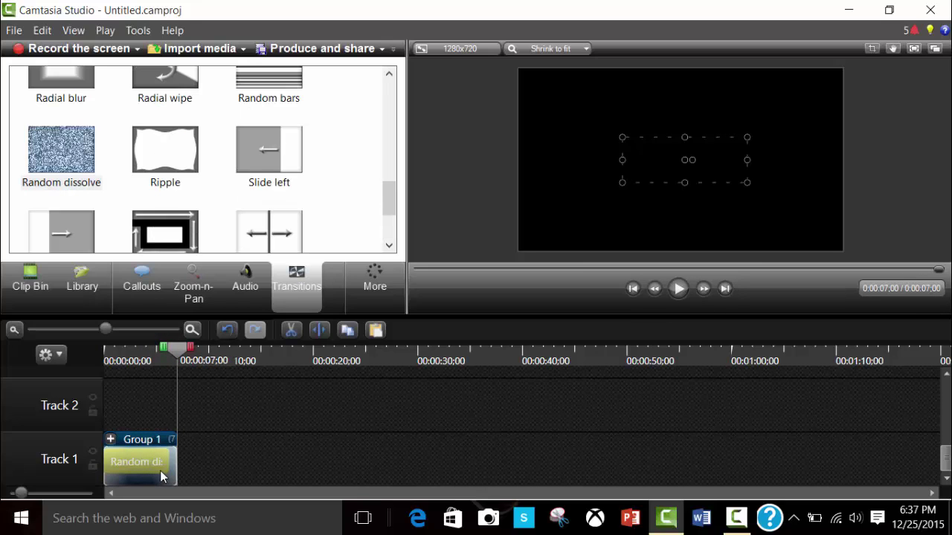
key(Right)
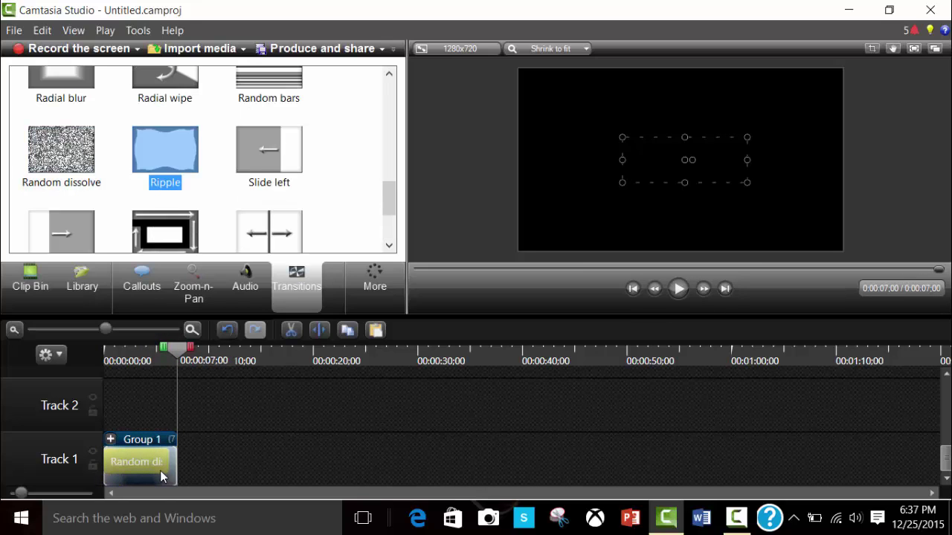
right_click(160, 471)
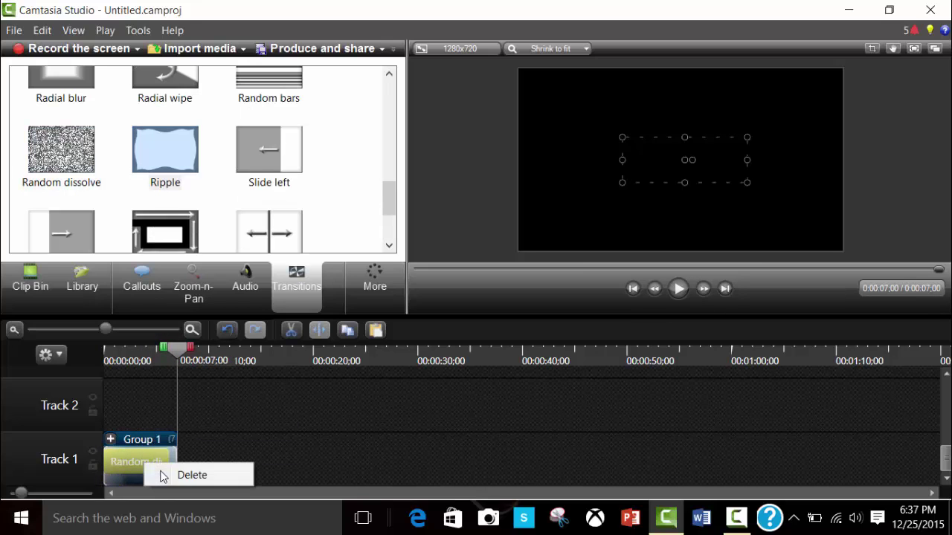
click(163, 472)
mouse_move(165, 149)
mouse_down()
mouse_move(110, 462)
mouse_move(156, 462)
mouse_up()
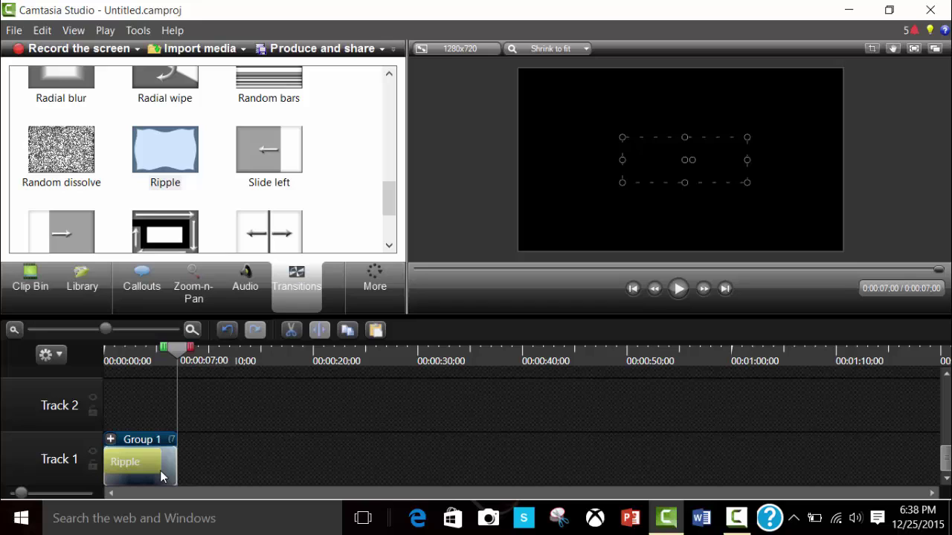
key(space)
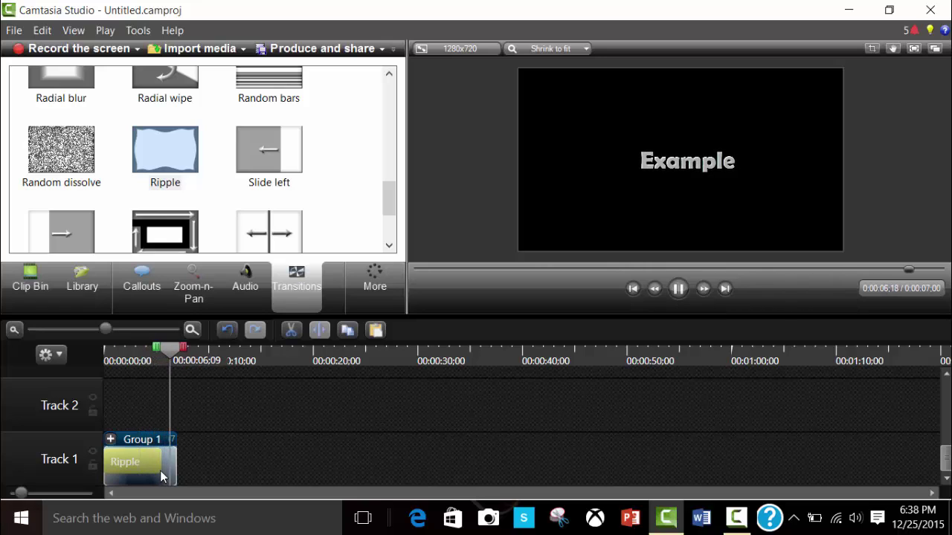
Step: Replace the Ripple transition with Random bars lengthened to about two-thirds of the group, and preview it
right_click(161, 472)
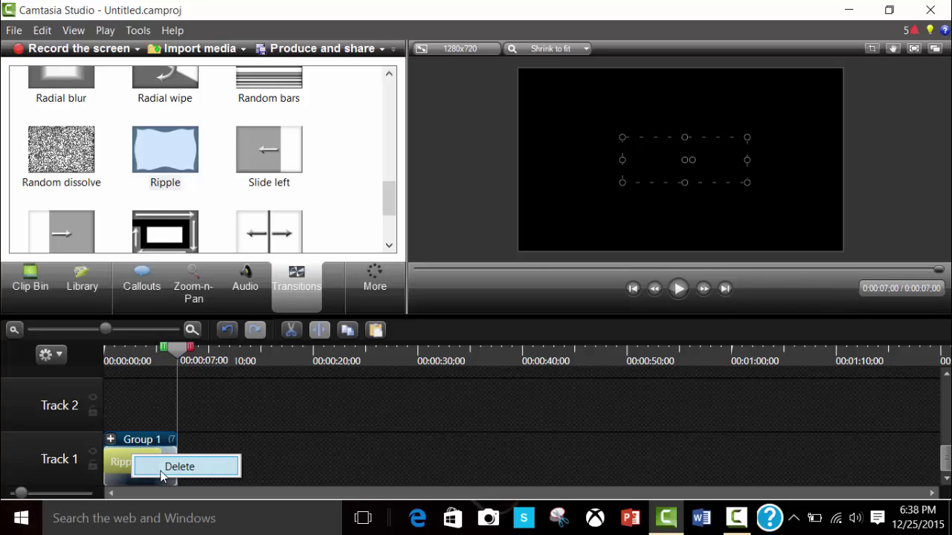
click(161, 471)
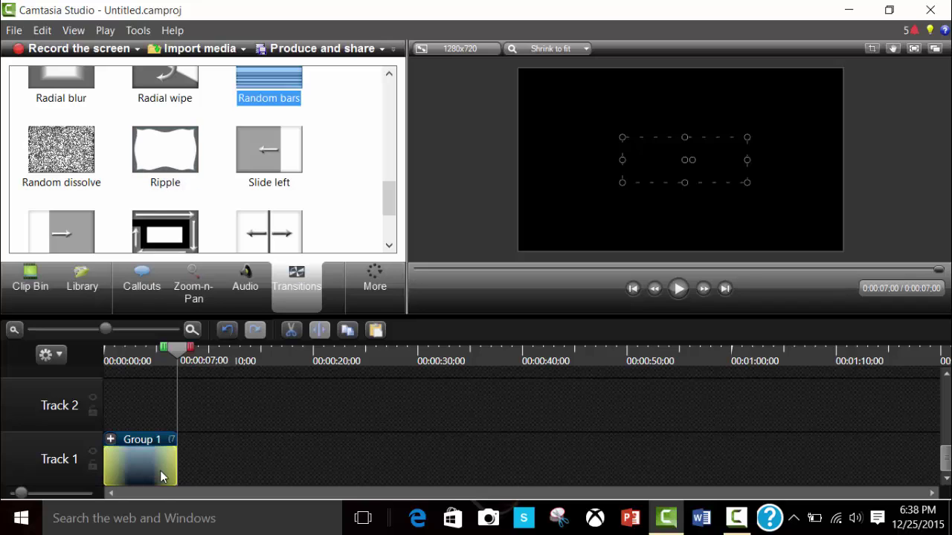
drag(269, 109, 109, 464)
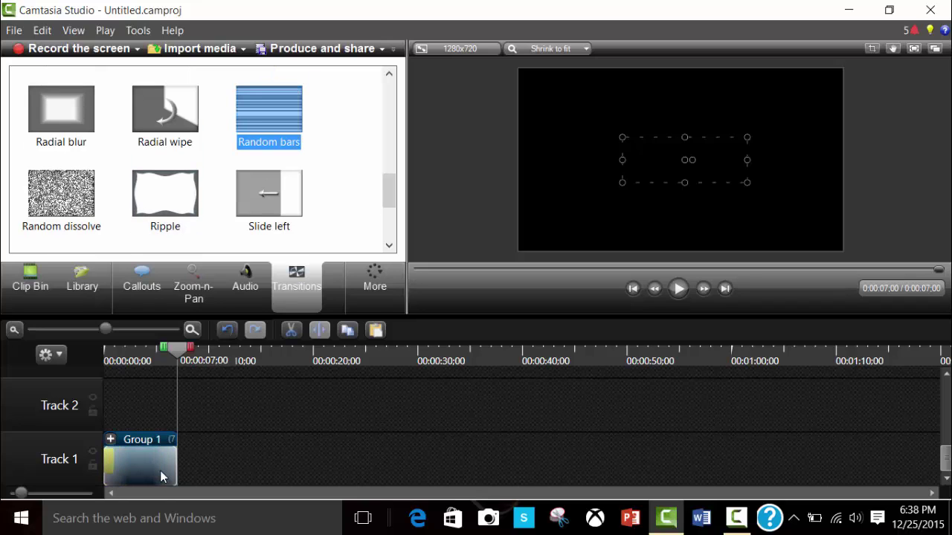
click(113, 464)
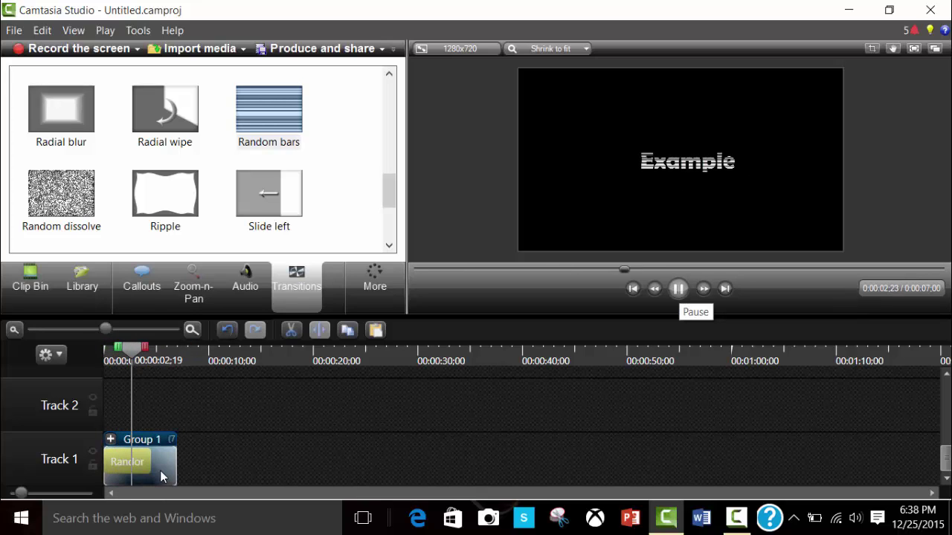
key(space)
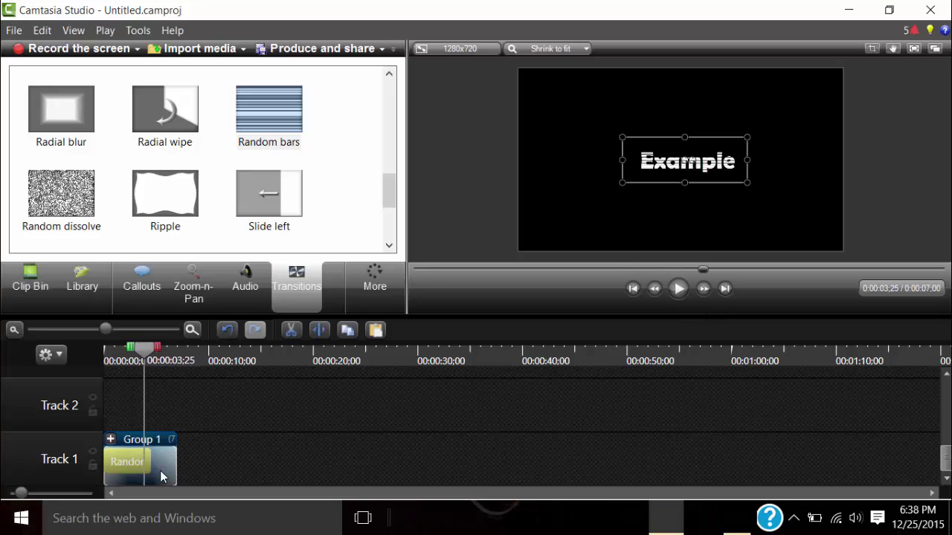
Step: Replace the Random bars transition with Radial blur at the group's start and lengthen it to about half the clip
right_click(160, 470)
click(160, 470)
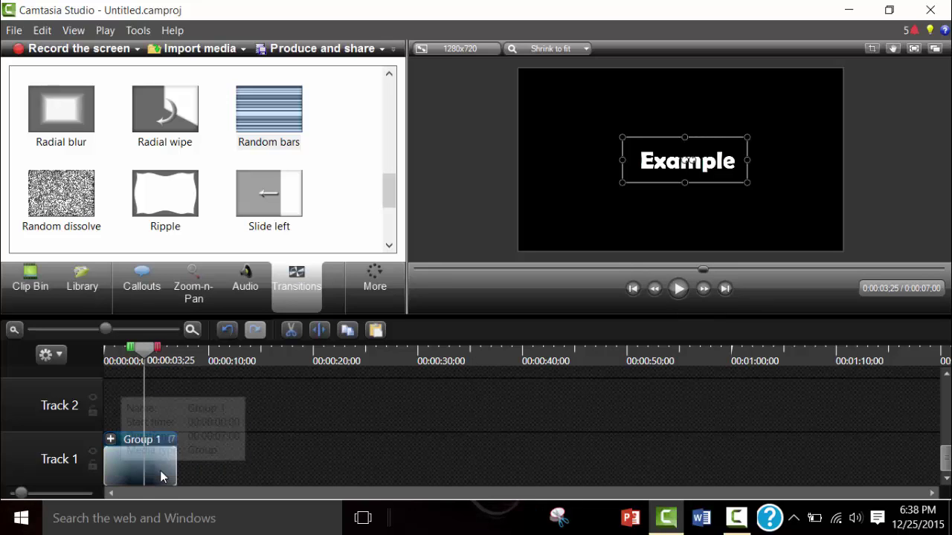
right_click(160, 470)
click(61, 110)
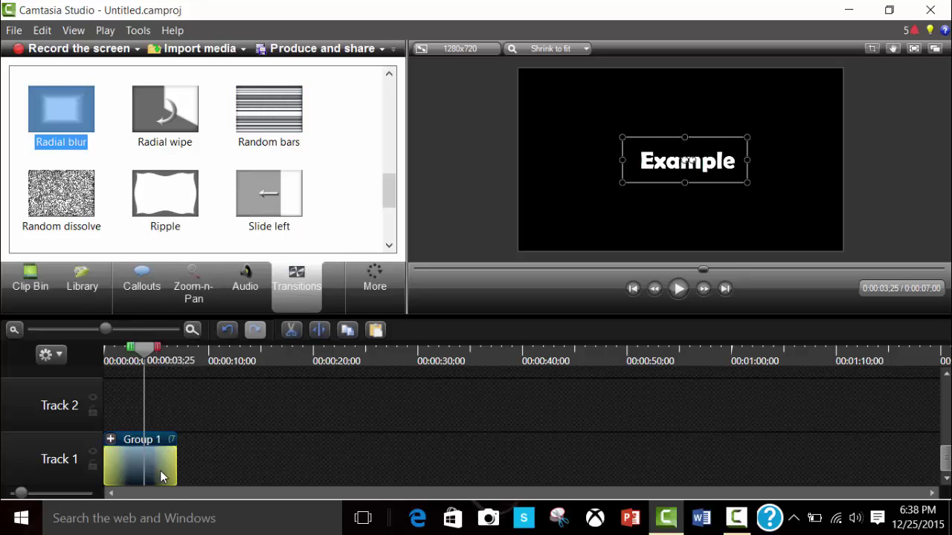
drag(60, 110, 109, 462)
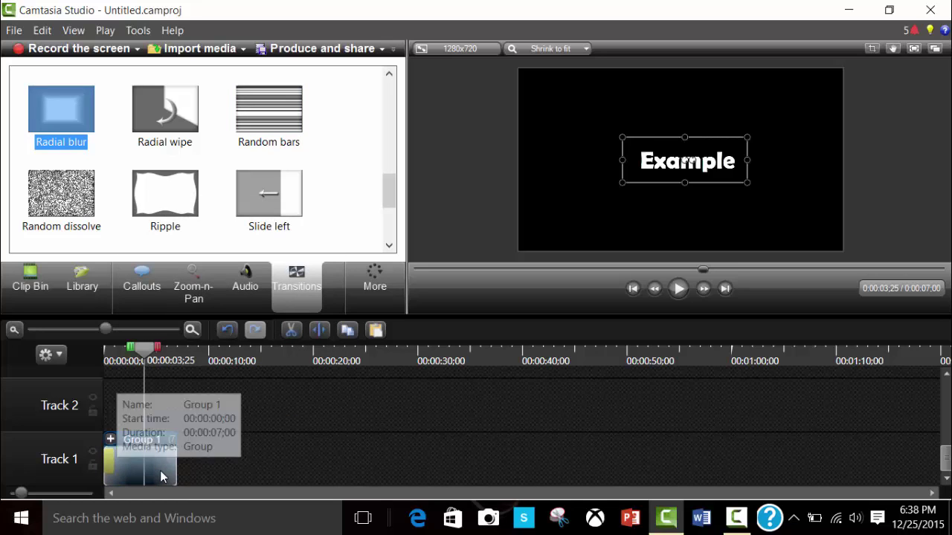
click(160, 471)
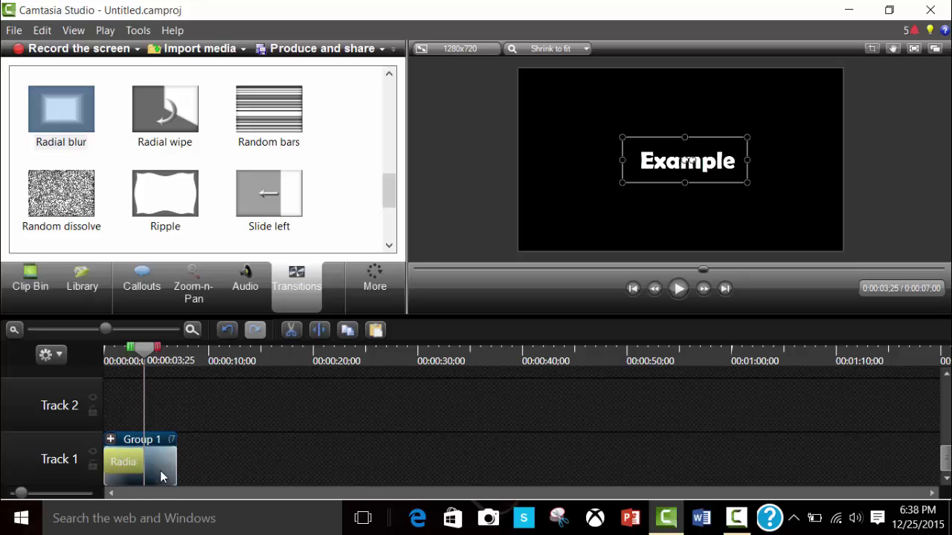
Step: Play the group from the timeline start to preview the Radial blur transition on the text
key(ctrl+Home)
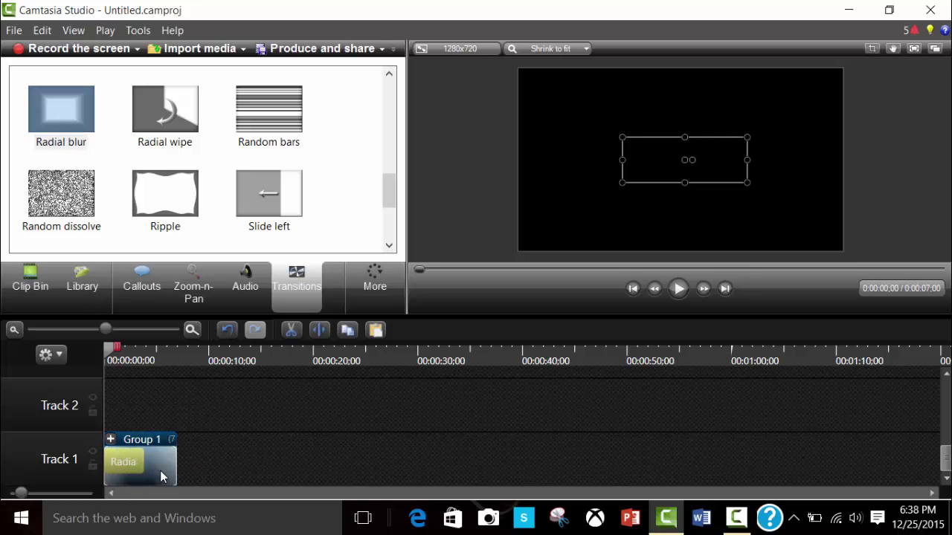
key(space)
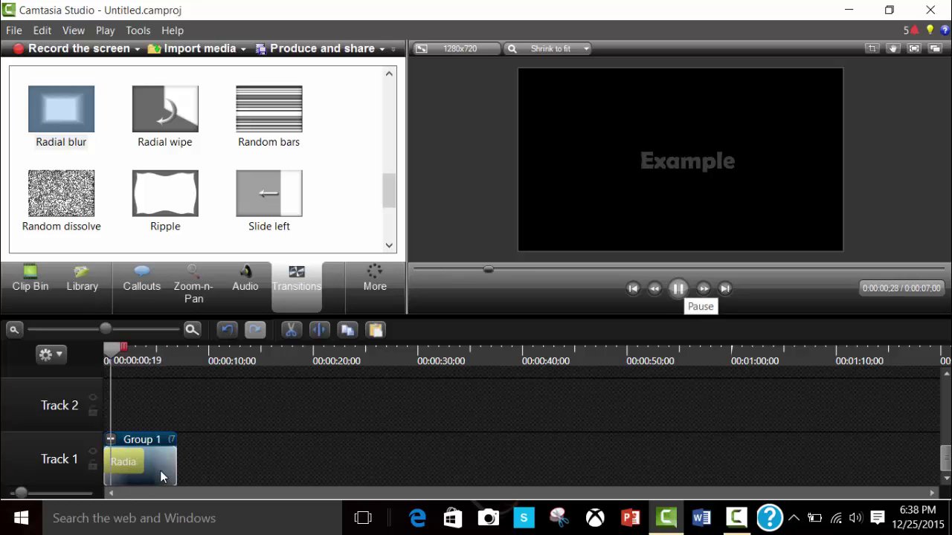
key(space)
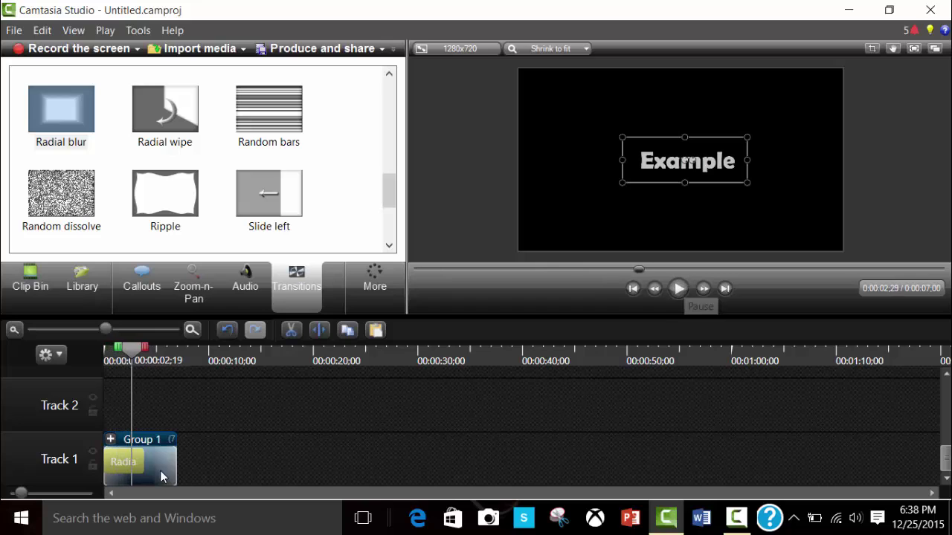
Step: Delete the Radial blur transition from the group and extend the group's duration to about 11;24
right_click(160, 471)
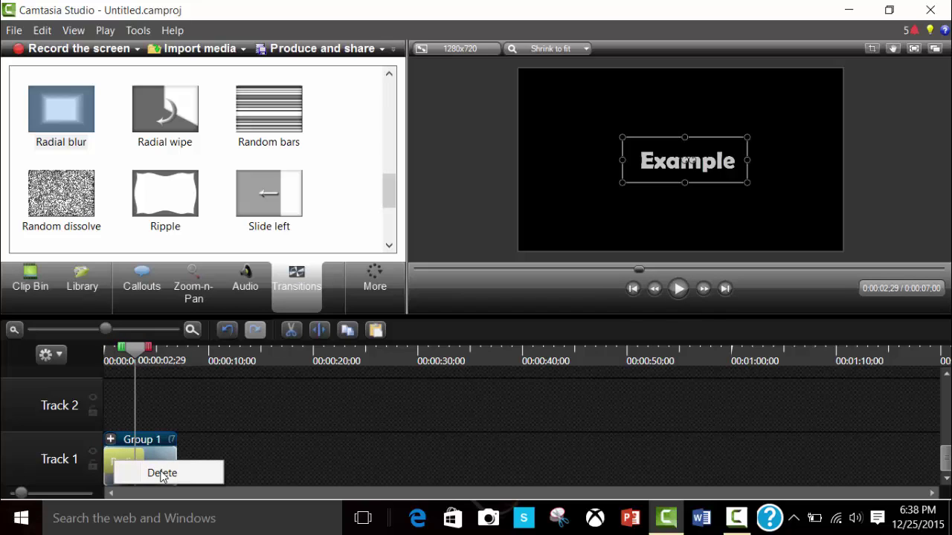
click(162, 474)
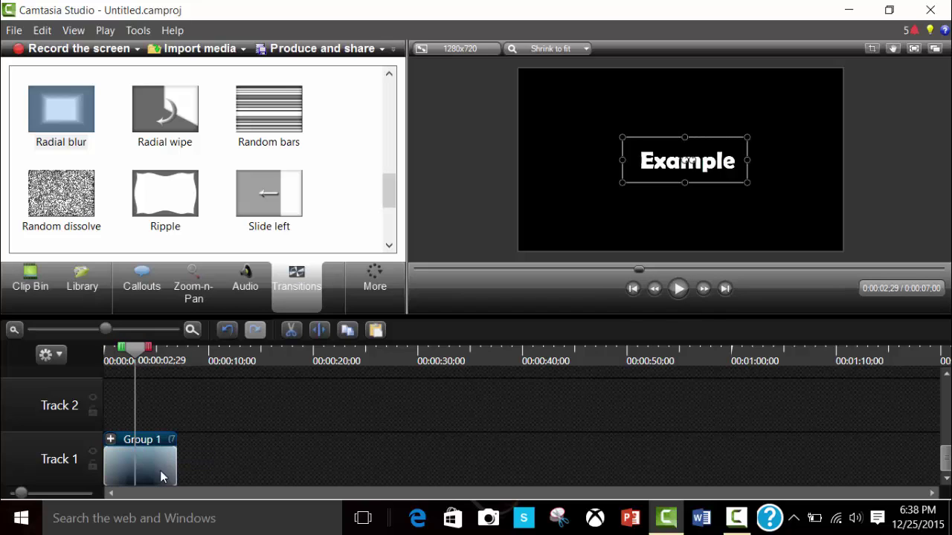
mouse_move(176, 467)
mouse_down()
mouse_move(231, 467)
mouse_move(221, 467)
mouse_up()
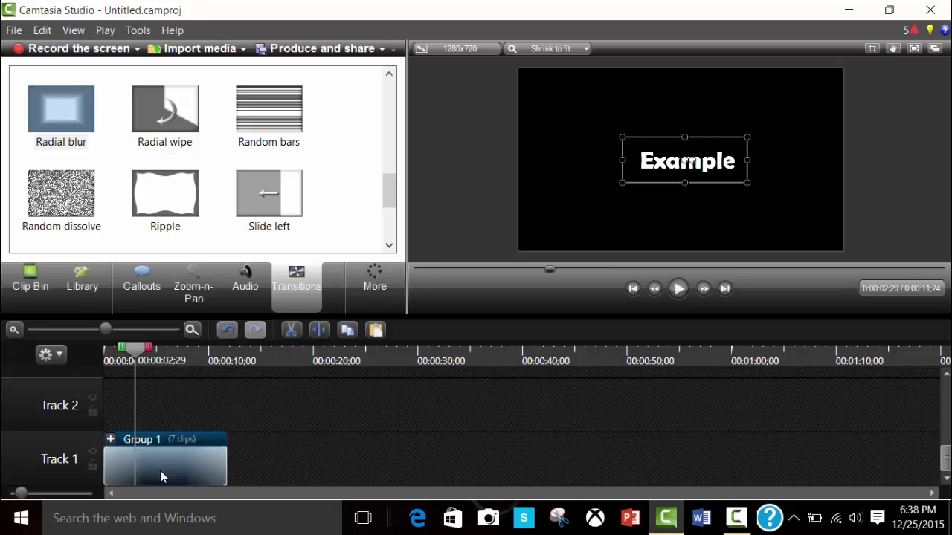
Step: Undo the group extension and earlier edits back to a single text callout, and delete that callout from Track 1
key(ctrl+z)
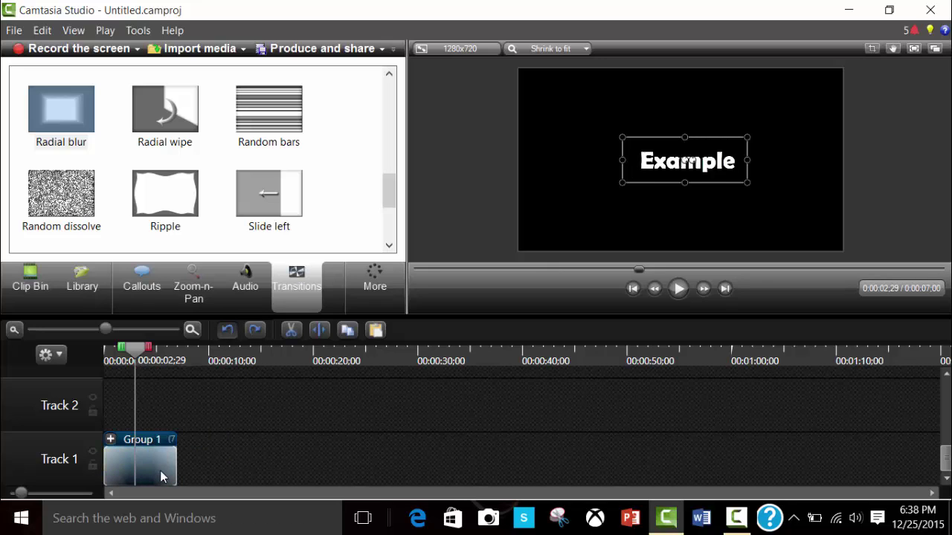
key(ctrl+z)
key(ctrl+z)
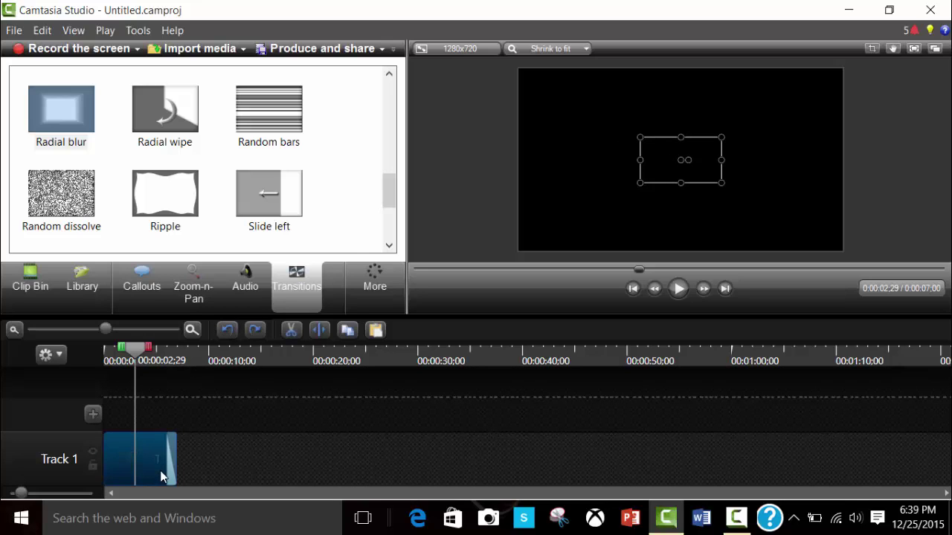
right_click(161, 477)
key(Return)
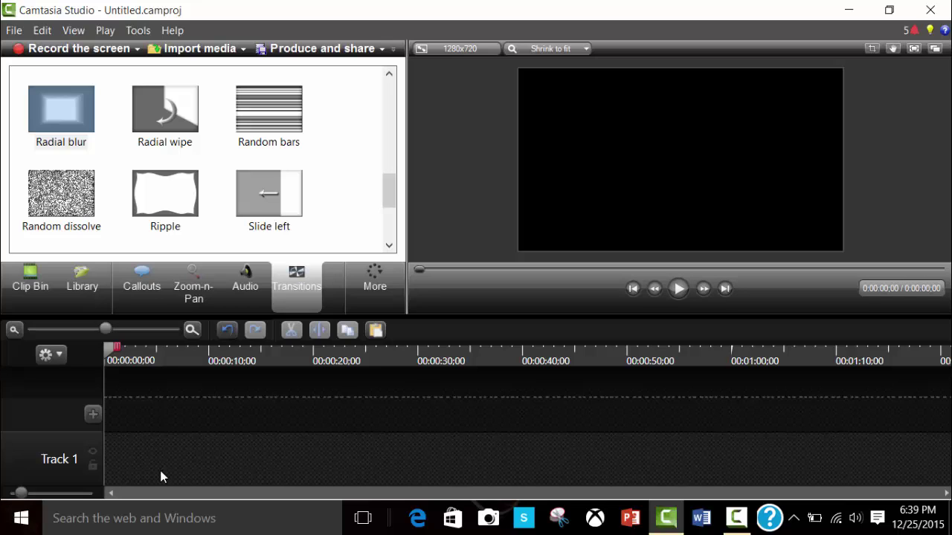
drag(106, 328, 66, 329)
scroll(160, 471, down, 1)
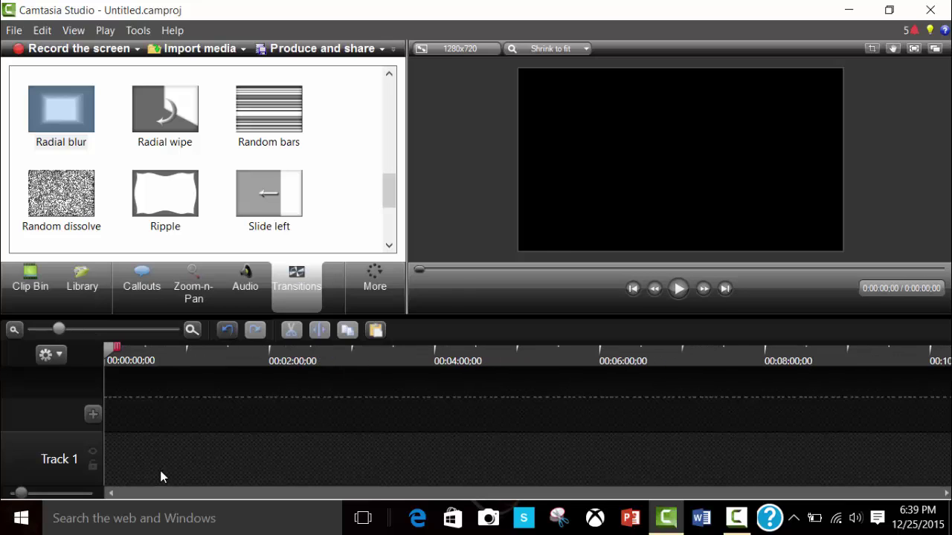
scroll(160, 470, up, 4)
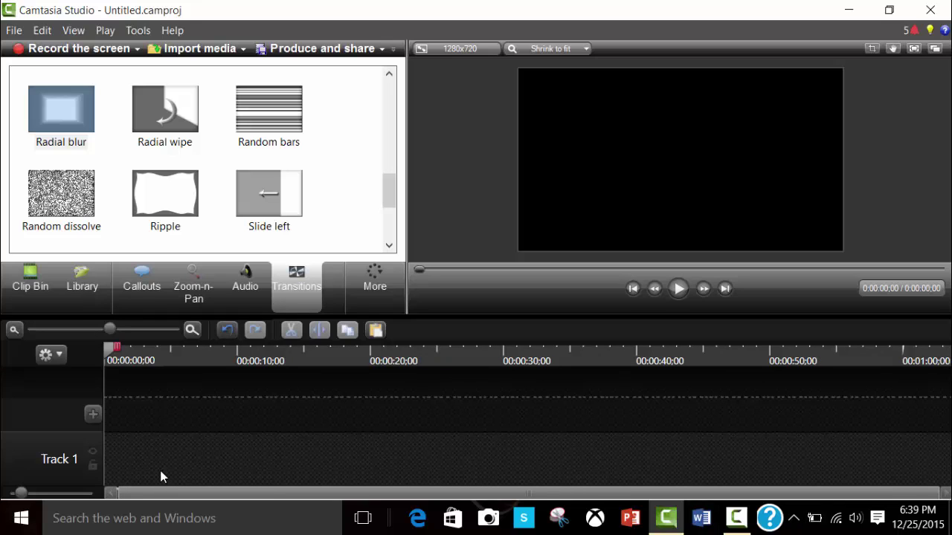
drag(21, 493, 12, 493)
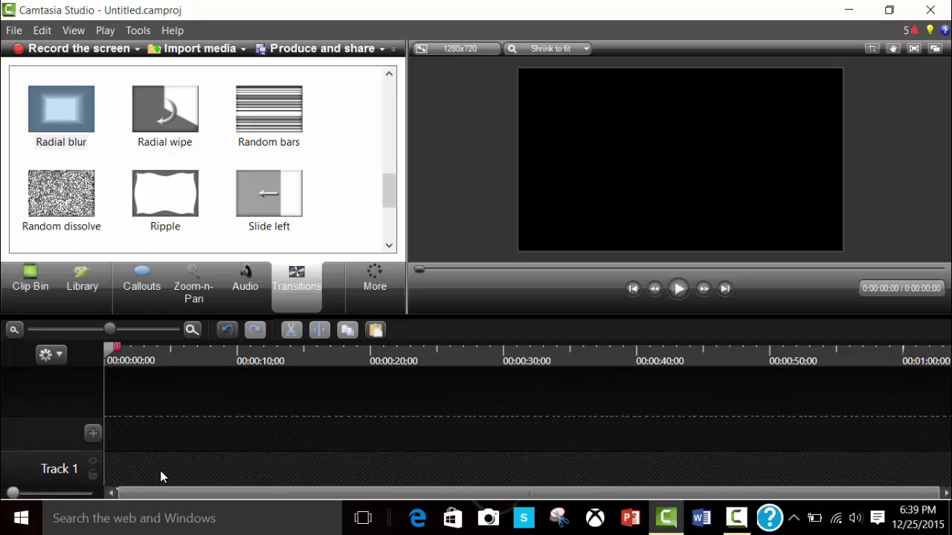
scroll(160, 471, up, 4)
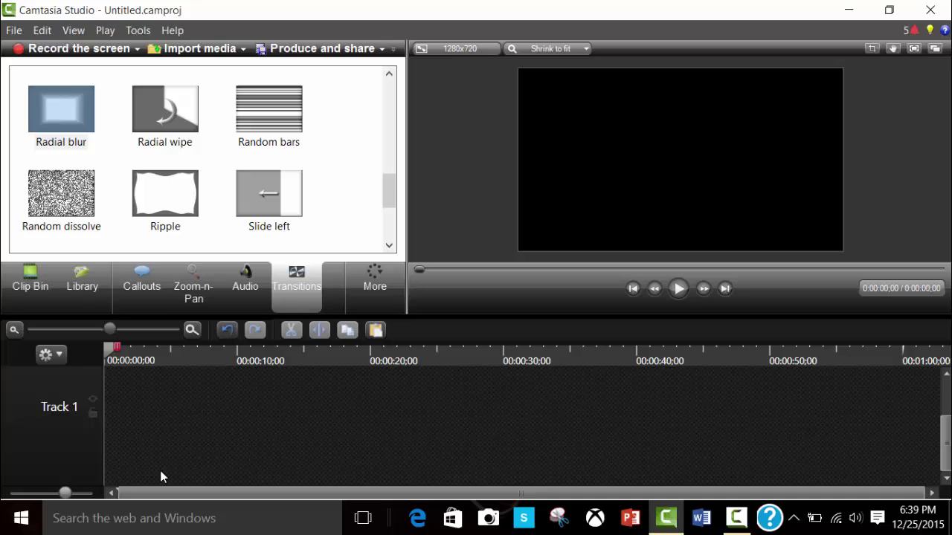
scroll(160, 471, down, 4)
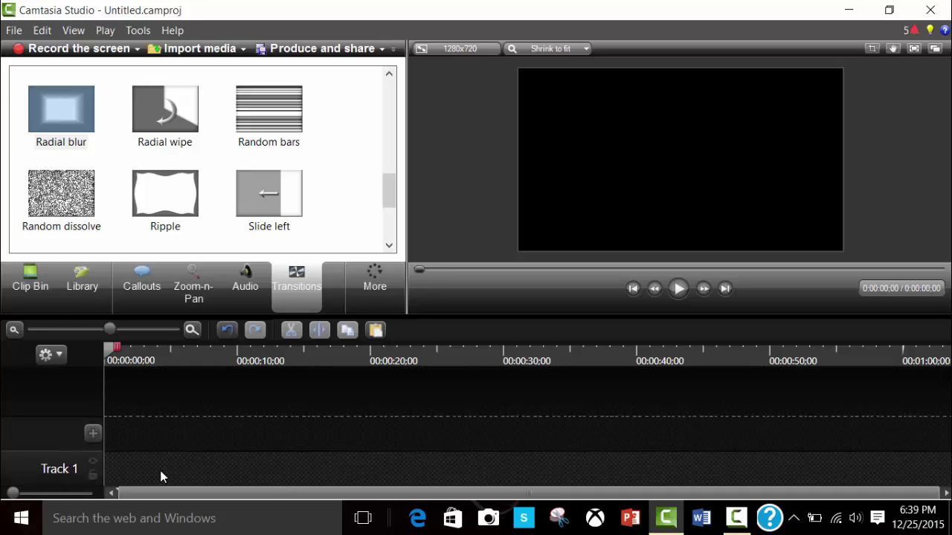
click(736, 518)
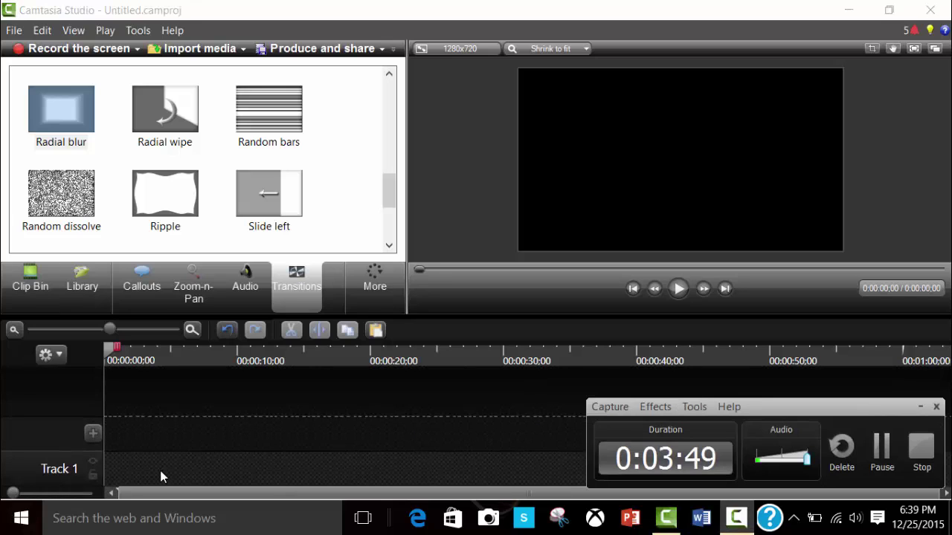